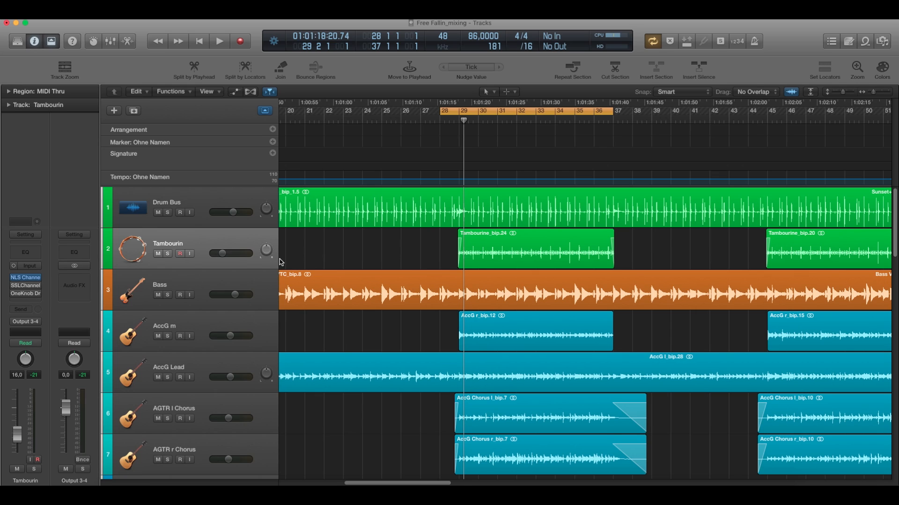
# Play the cycled section from bar 28 to bar 37 to hear the Tambourin track in the mix
pyautogui.press('space')
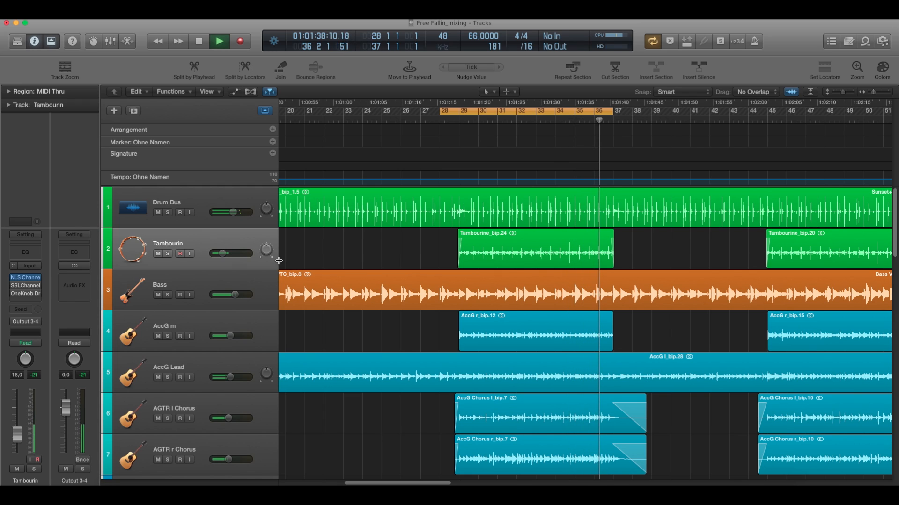
pyautogui.press('space')
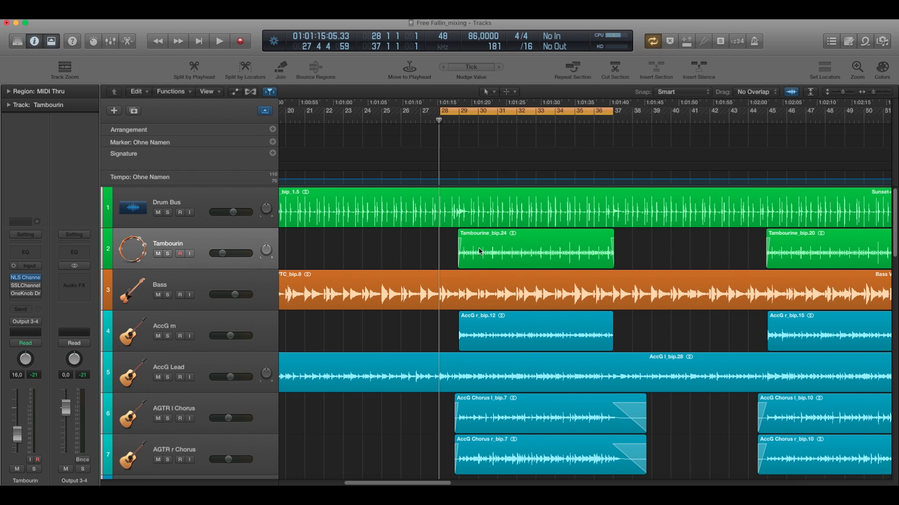
# Open the SSLChannel plug-in on the Tambourin track and switch it on
pyautogui.click(25, 286)
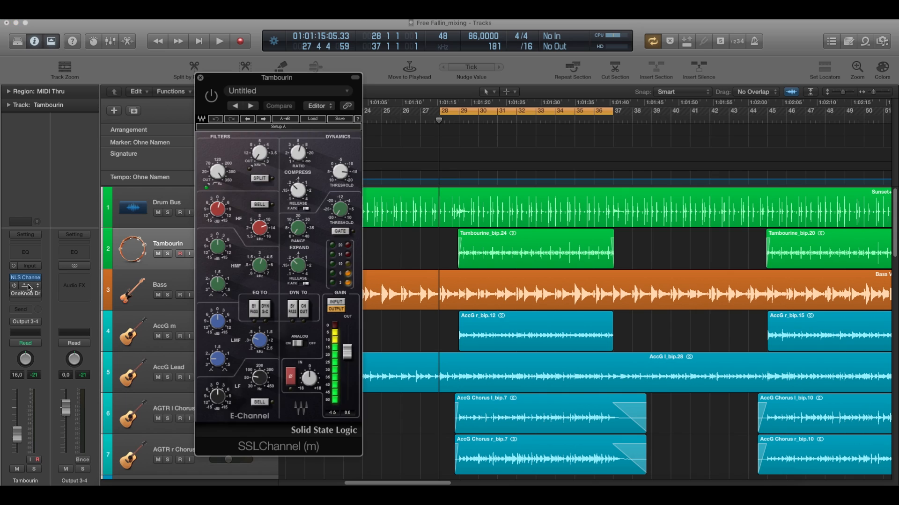
pyautogui.moveTo(268, 85); pyautogui.dragTo(311, 80)
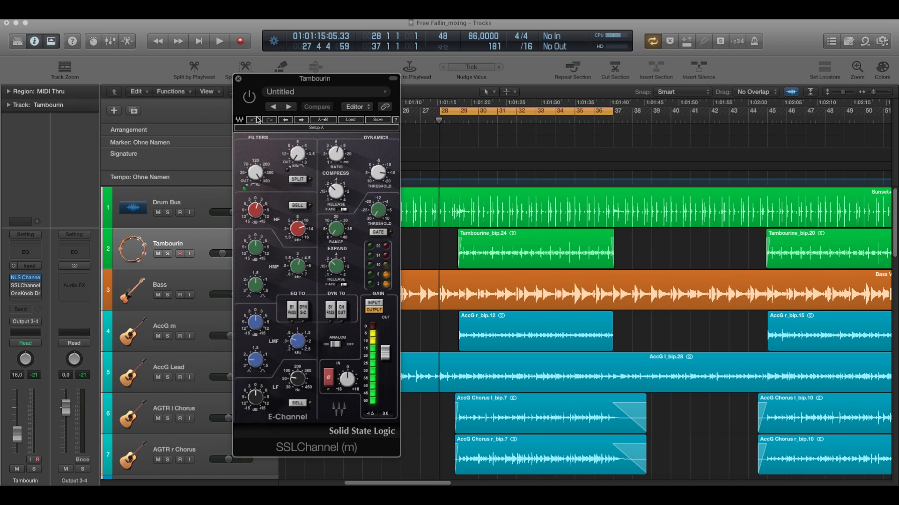
pyautogui.click(249, 97)
pyautogui.click(339, 157)
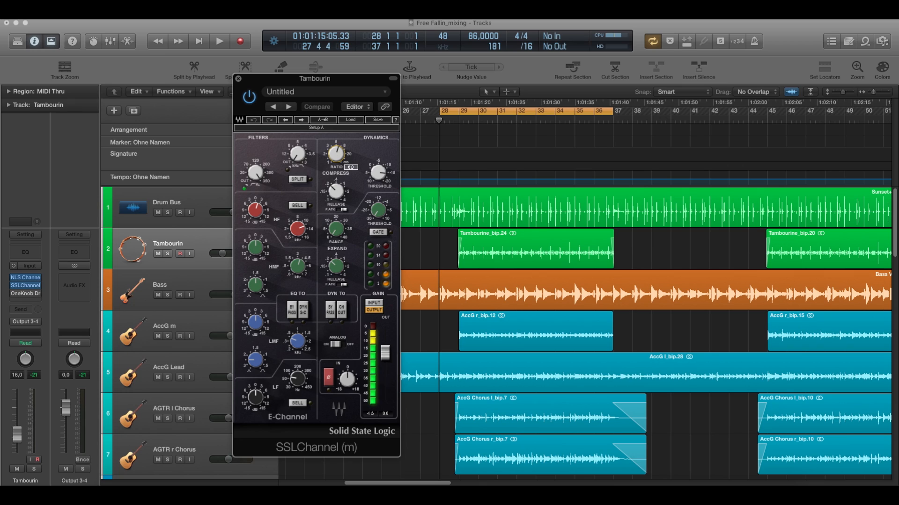
pyautogui.click(336, 191)
pyautogui.click(257, 172)
pyautogui.moveTo(305, 77); pyautogui.dragTo(288, 68)
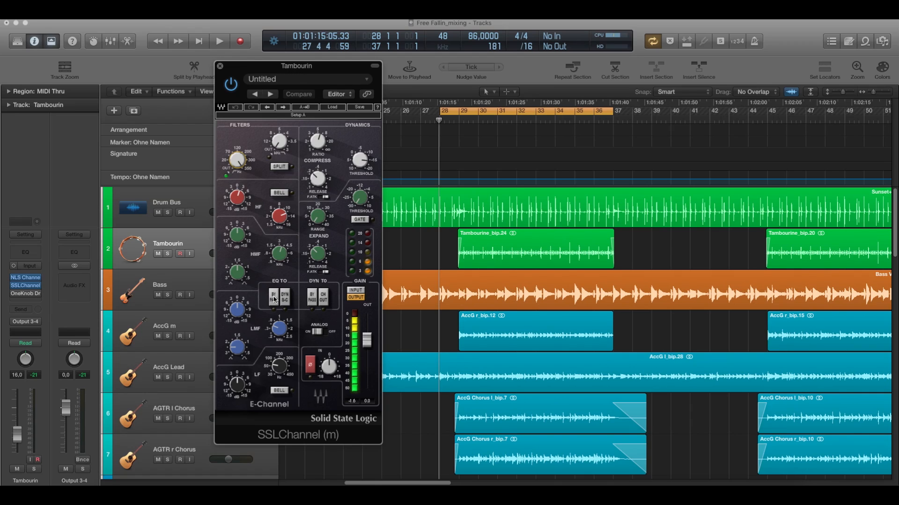
# Bypass the EQ section of the SSLChannel and play the cycled section to hear the compression alone
pyautogui.click(274, 298)
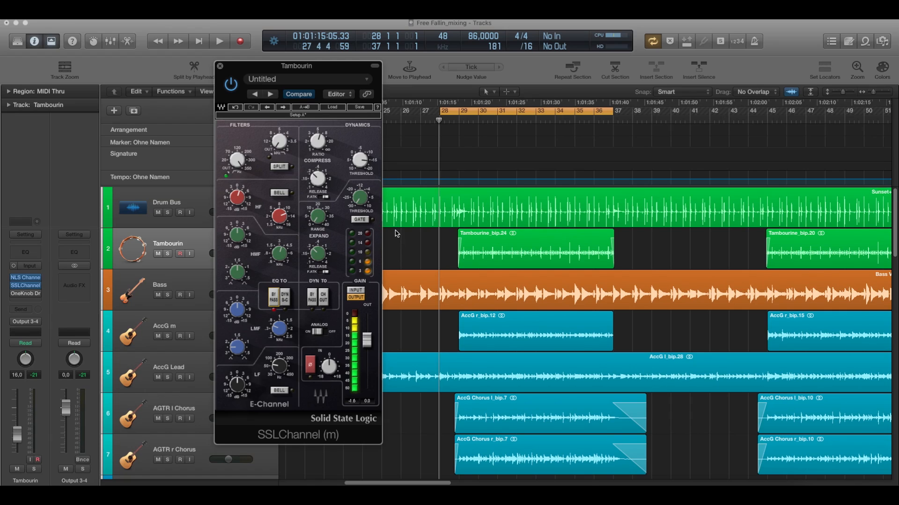
pyautogui.press('space')
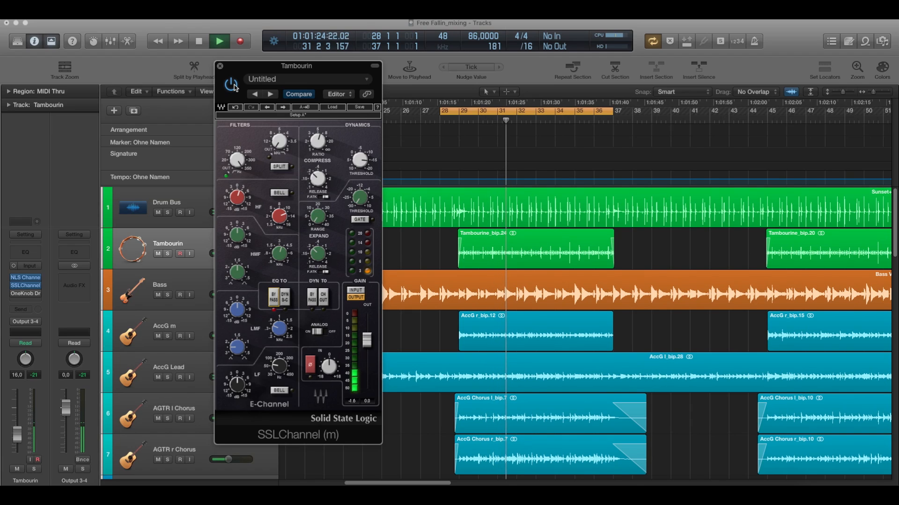
pyautogui.press('space')
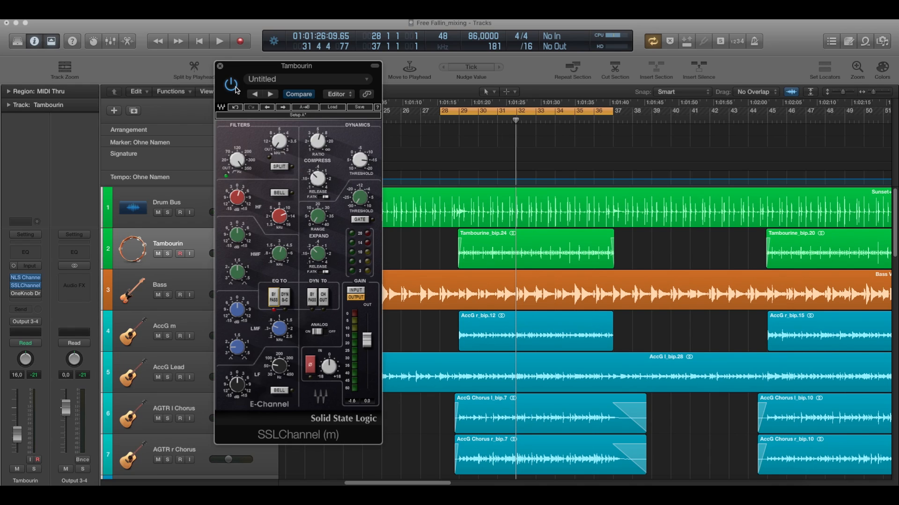
# Reactivate the SSLChannel's EQ section and play the cycled section to hear the high-frequency boost on the tambourine
pyautogui.moveTo(270, 69)
pyautogui.mouseDown()
pyautogui.moveTo(253, 68)
pyautogui.moveTo(269, 77)
pyautogui.mouseUp()
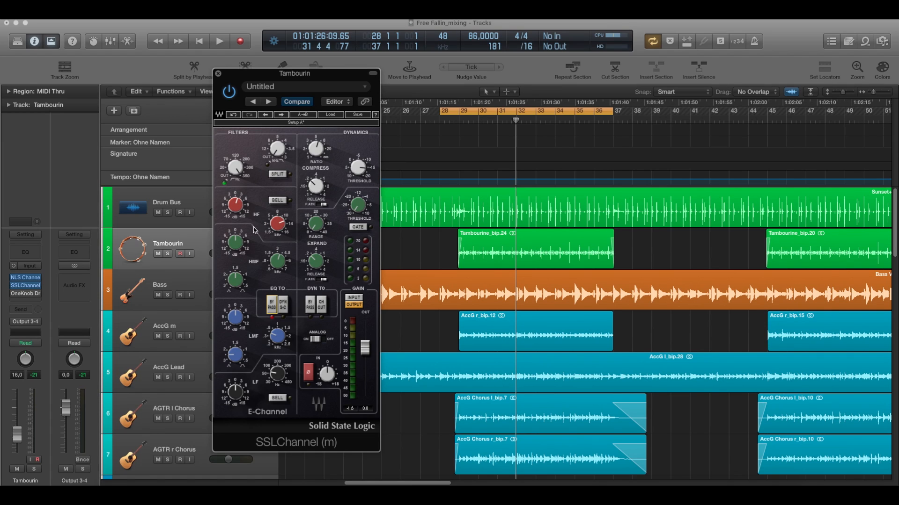
pyautogui.click(277, 224)
pyautogui.moveTo(276, 225); pyautogui.dragTo(254, 215)
pyautogui.click(235, 205)
pyautogui.moveTo(235, 204); pyautogui.dragTo(290, 229)
pyautogui.click(272, 303)
pyautogui.press('space')
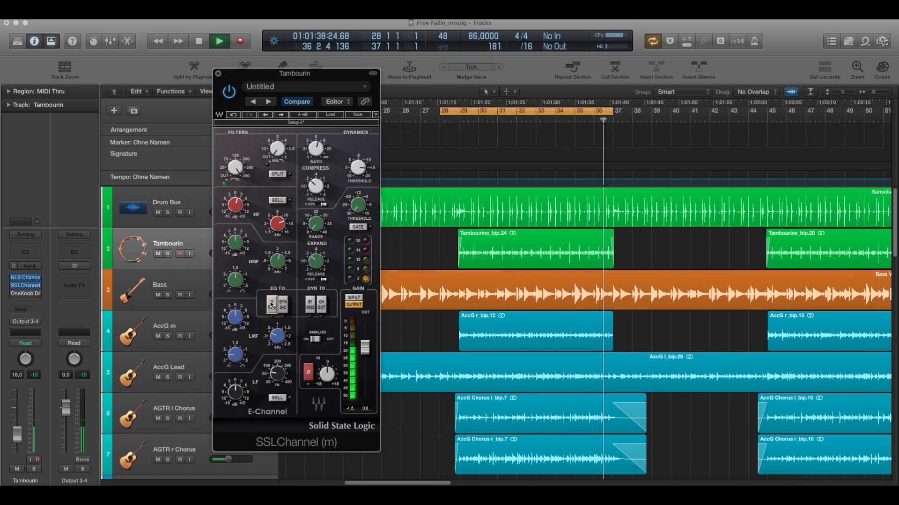
pyautogui.press('space')
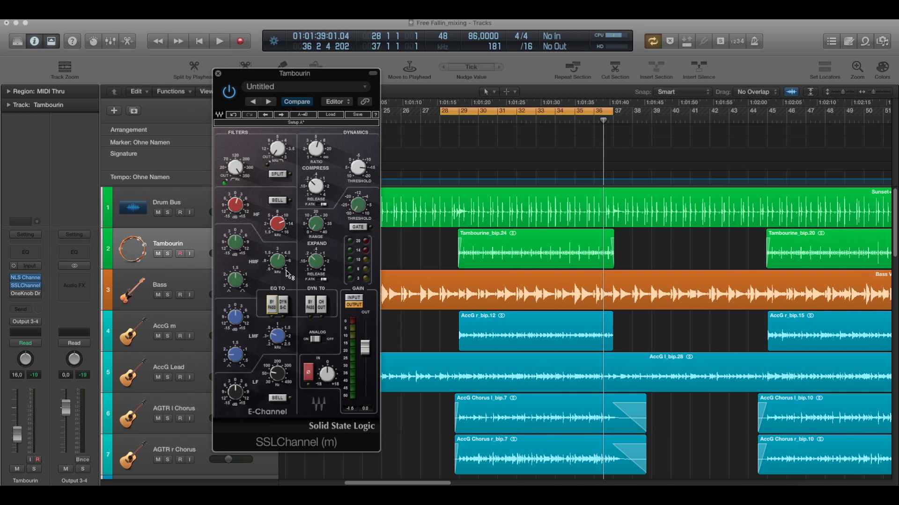
# Close the SSLChannel and open the OneKnob Driver plug-in on the Tambourin track, clear of the channel strip
pyautogui.moveTo(293, 75); pyautogui.dragTo(270, 74)
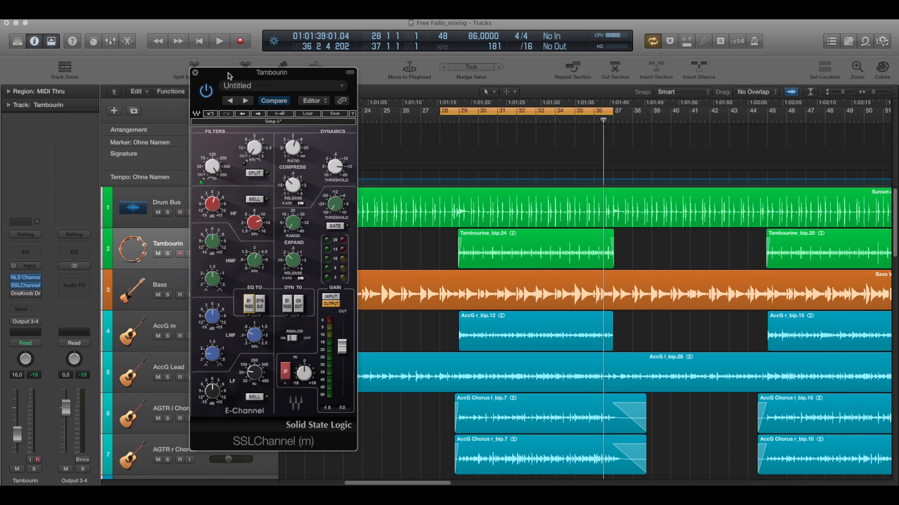
pyautogui.click(195, 74)
pyautogui.click(28, 296)
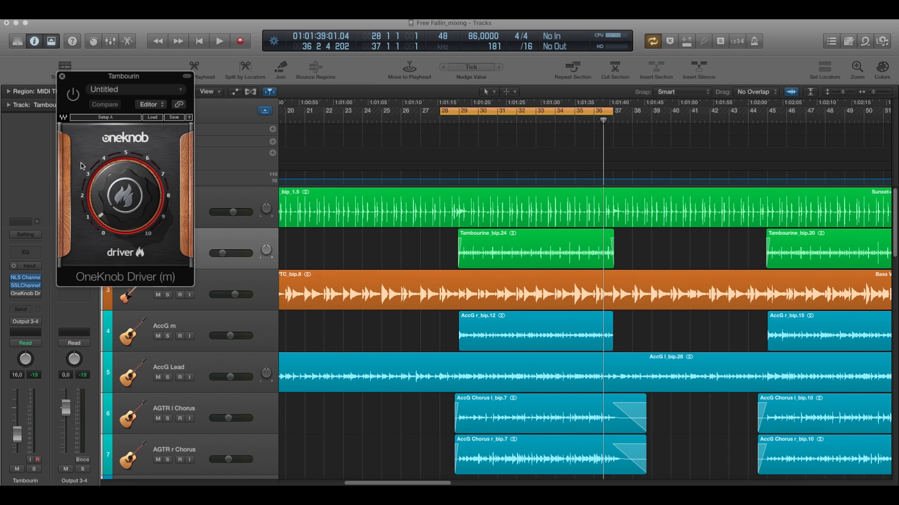
pyautogui.moveTo(134, 78); pyautogui.dragTo(225, 104)
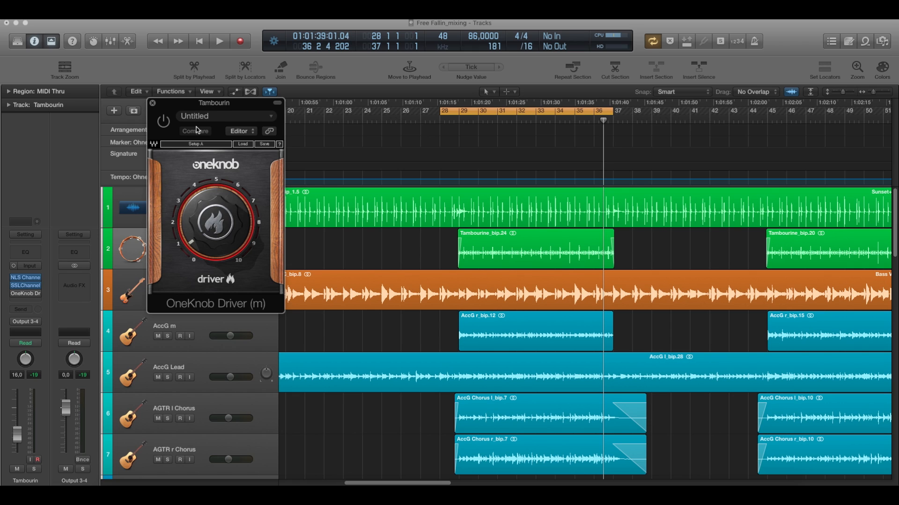
pyautogui.moveTo(209, 104); pyautogui.dragTo(209, 131)
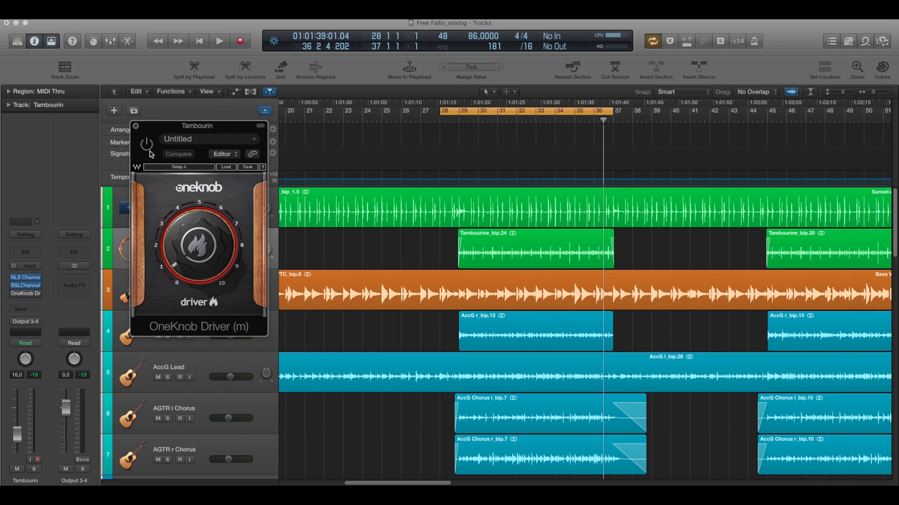
pyautogui.moveTo(202, 235); pyautogui.dragTo(201, 235)
# Play the cycled section while switching the OneKnob Driver on and off to compare, leaving it on
pyautogui.press('space')
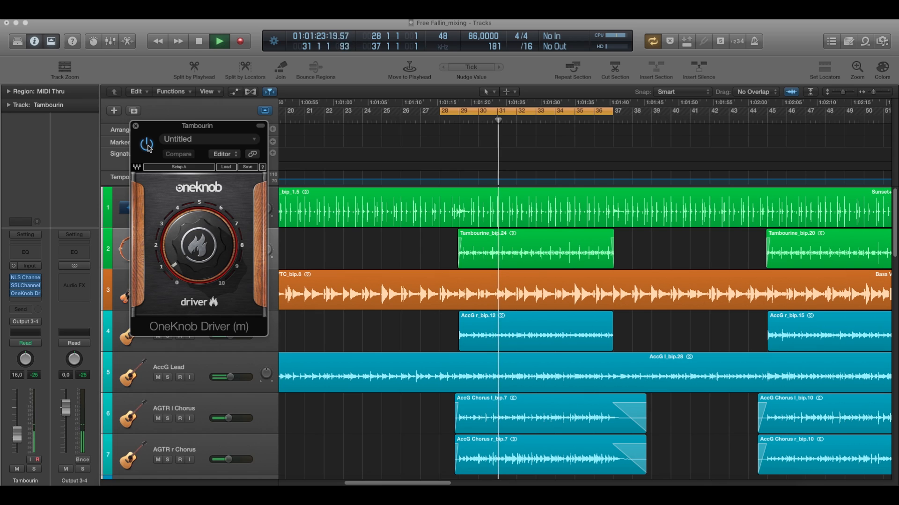
pyautogui.click(147, 145)
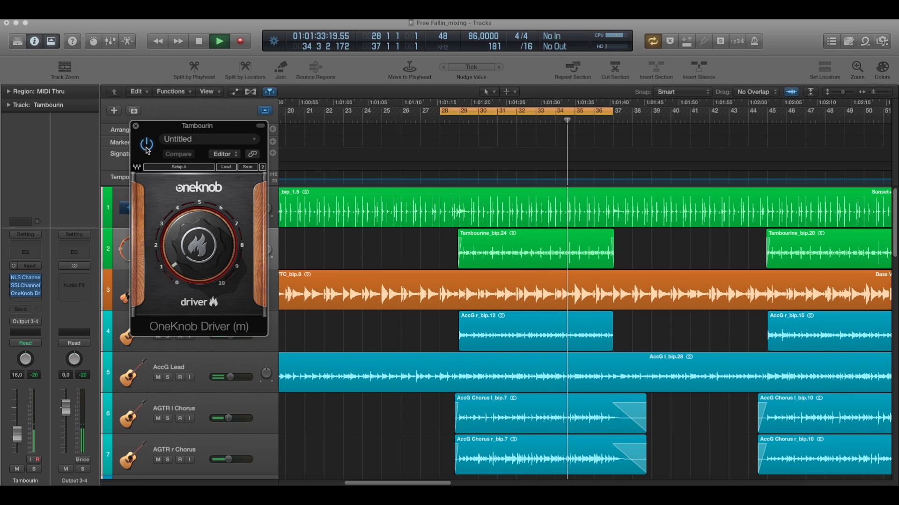
pyautogui.click(147, 149)
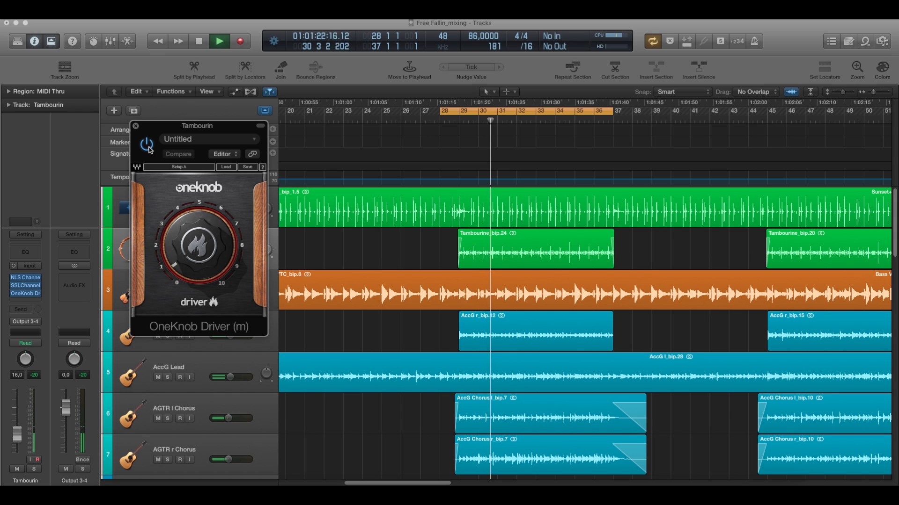
pyautogui.click(147, 145)
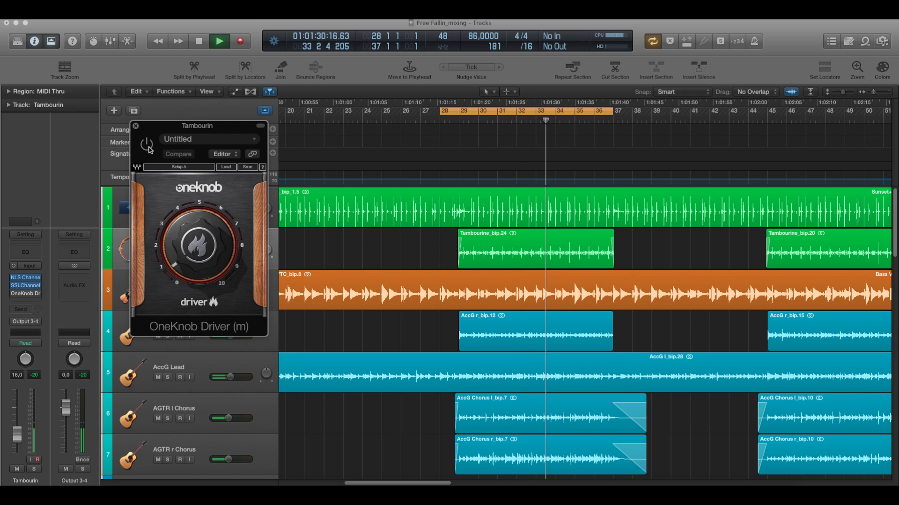
pyautogui.click(147, 146)
# Try the OneKnob Driver's amount at 3.0 and bring it back to 0.7
pyautogui.moveTo(196, 246)
pyautogui.mouseDown()
pyautogui.moveTo(196, 230)
pyautogui.moveTo(195, 244)
pyautogui.mouseUp()
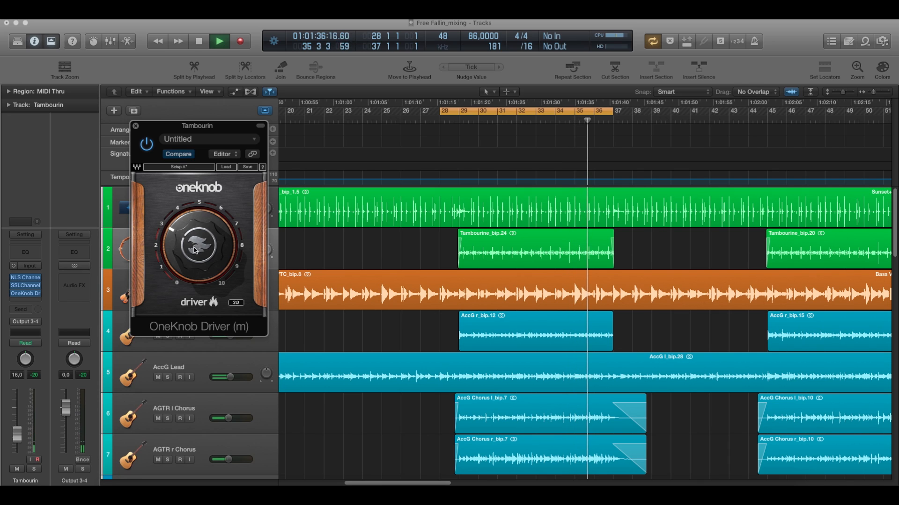
pyautogui.moveTo(197, 243); pyautogui.dragTo(197, 264)
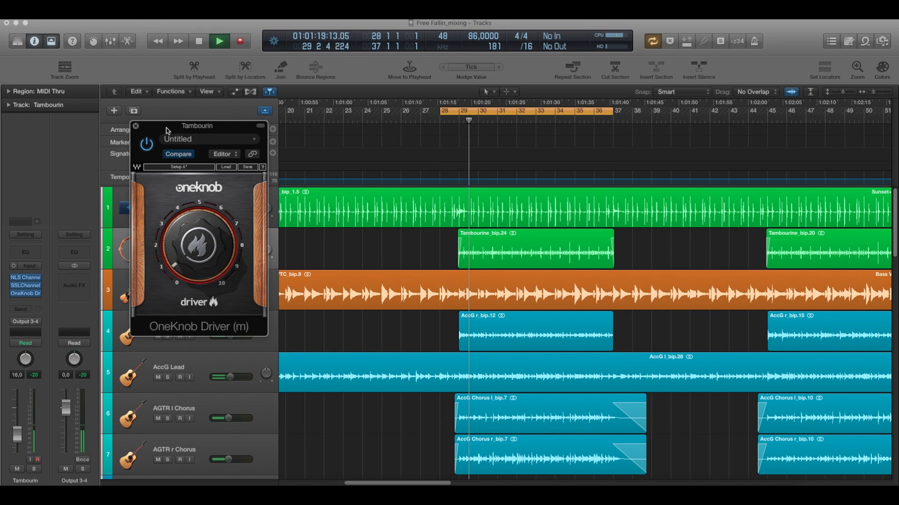
# Compare the tambourine with and without the OneKnob Driver during playback, ending with the plug-in on
pyautogui.moveTo(147, 142); pyautogui.dragTo(156, 136)
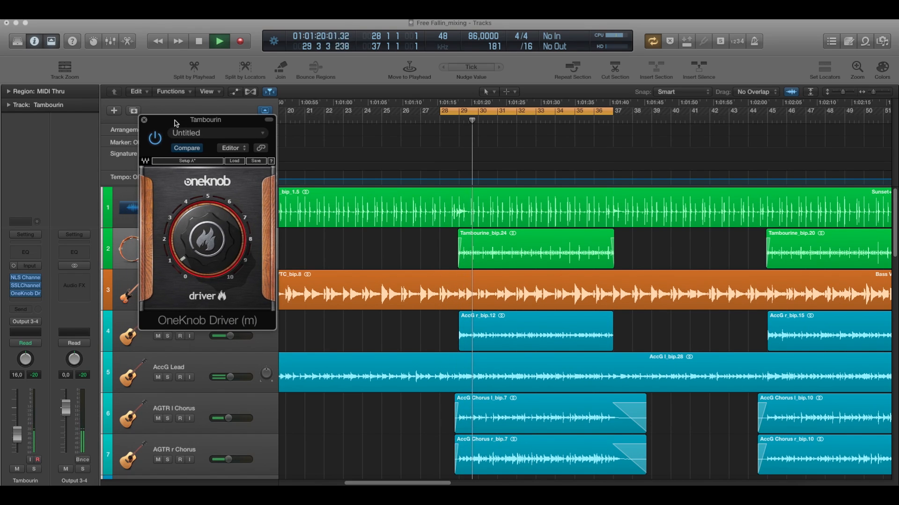
pyautogui.click(156, 140)
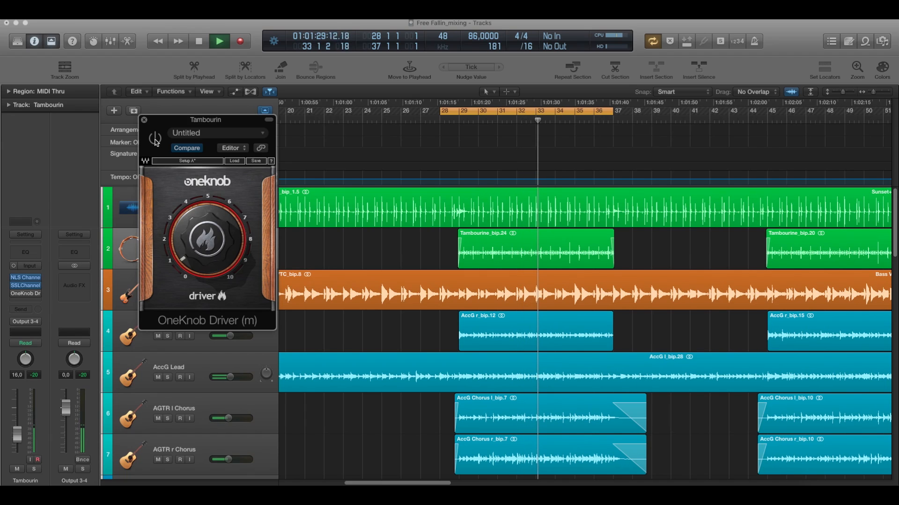
pyautogui.click(156, 138)
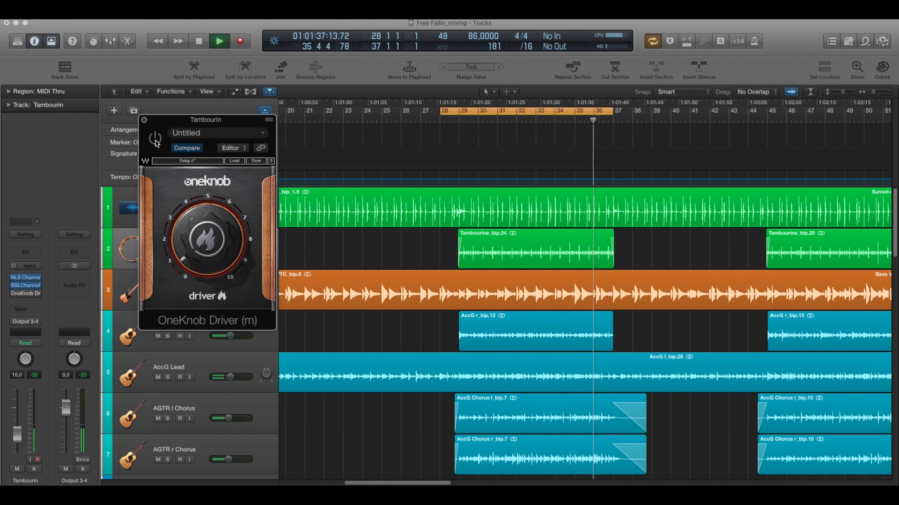
pyautogui.click(155, 139)
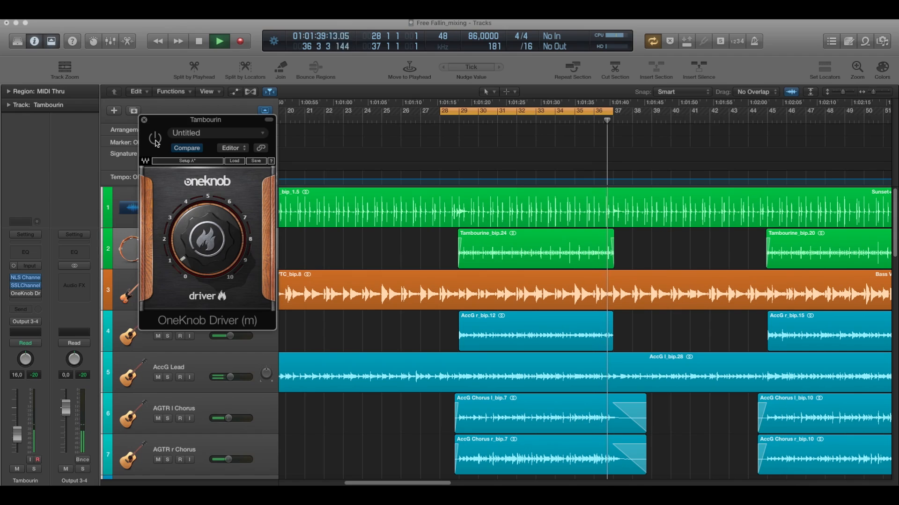
pyautogui.click(155, 140)
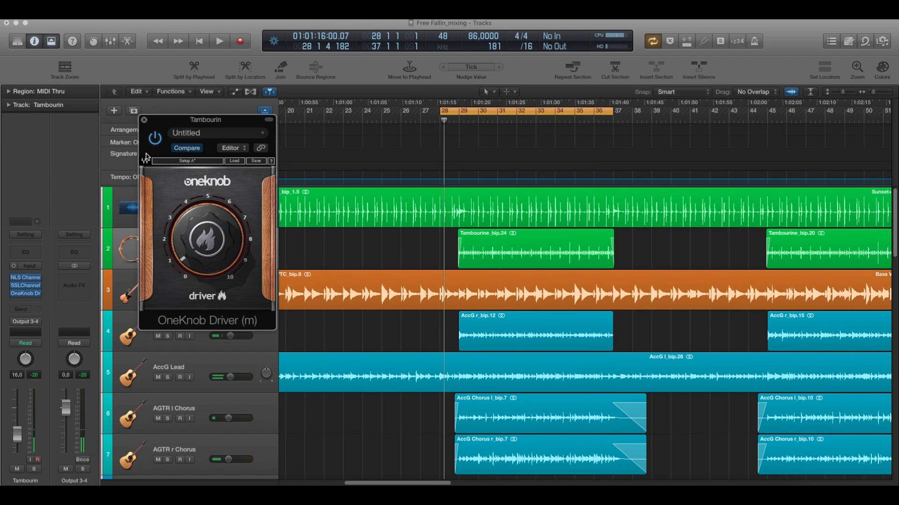
# Reopen the Tambourin track's SSLChannel and arrange it side by side with the OneKnob Driver
pyautogui.click(32, 286)
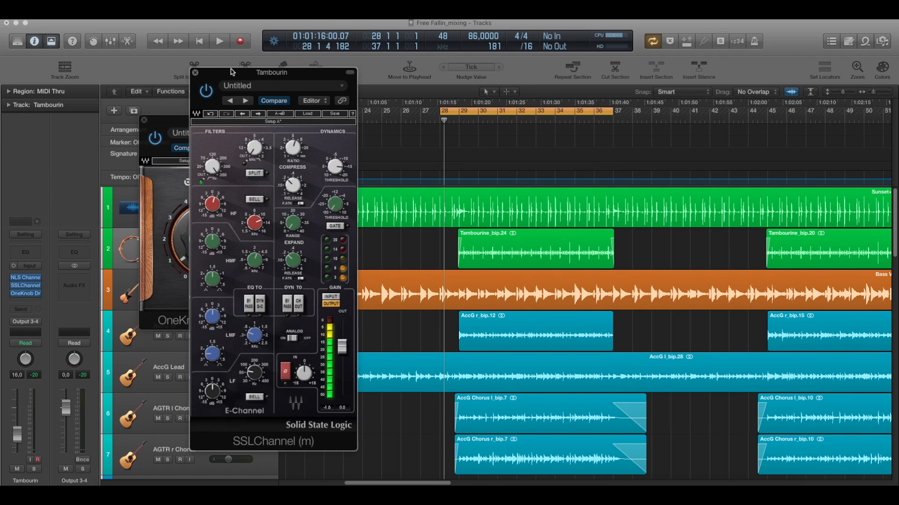
pyautogui.moveTo(231, 71); pyautogui.dragTo(321, 78)
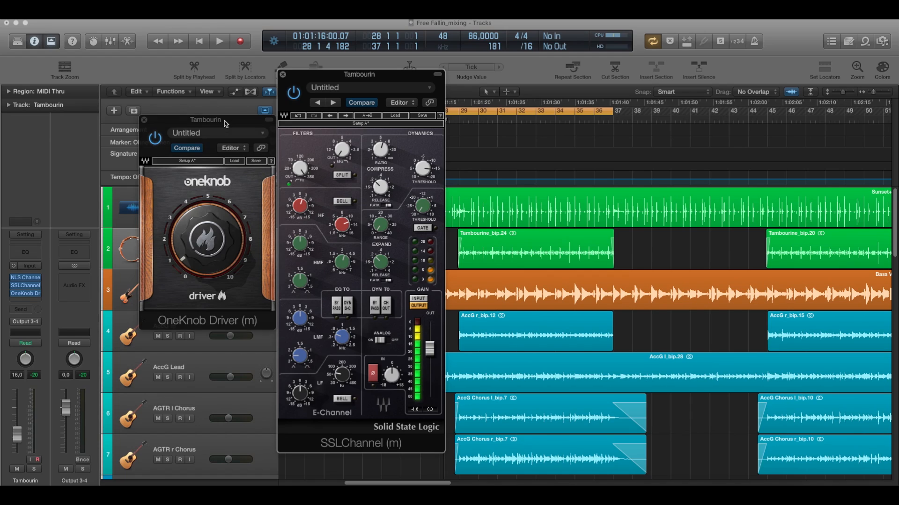
pyautogui.moveTo(226, 124); pyautogui.dragTo(205, 119)
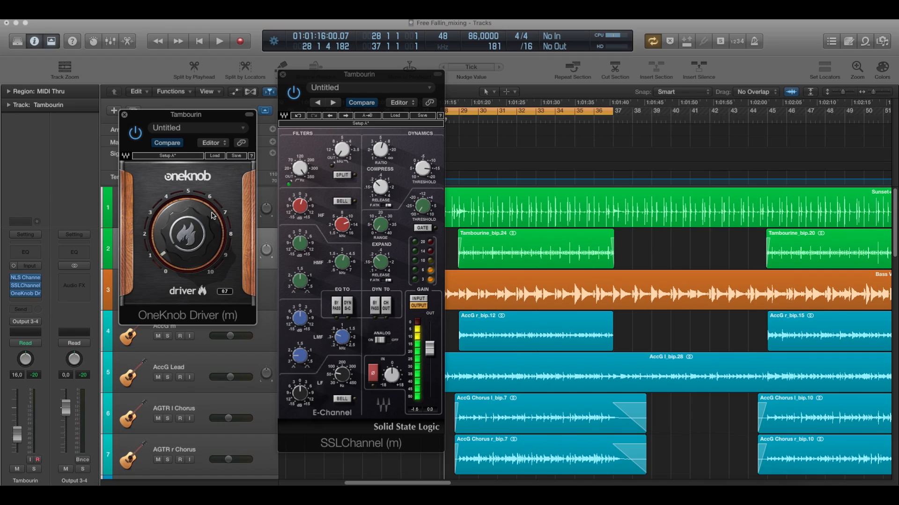
pyautogui.moveTo(332, 77); pyautogui.dragTo(317, 73)
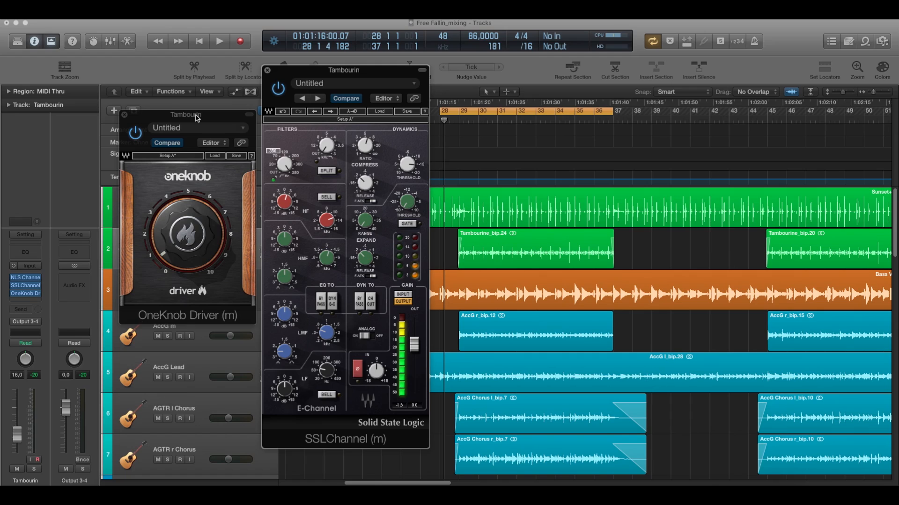
pyautogui.moveTo(195, 115); pyautogui.dragTo(184, 105)
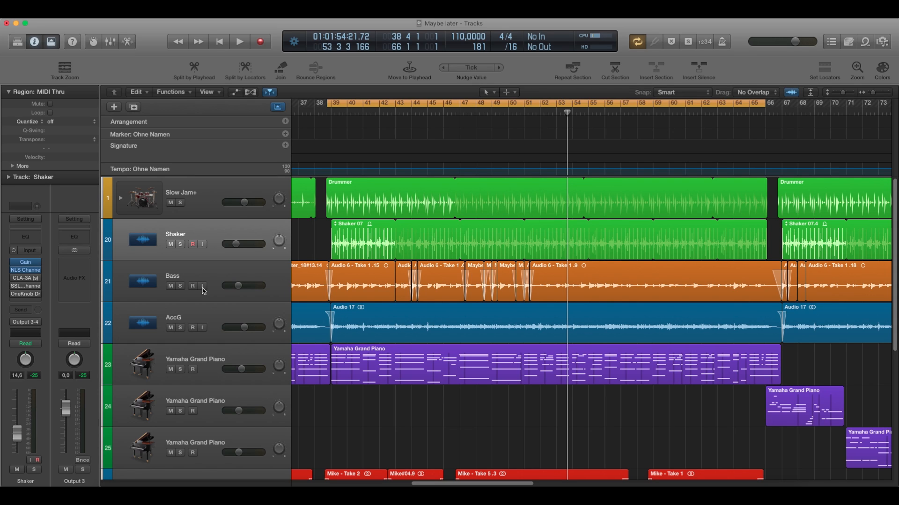
# In the Maybe later project, play the cycled section and open the Shaker track's CLA-3A compressor
pyautogui.press('space')
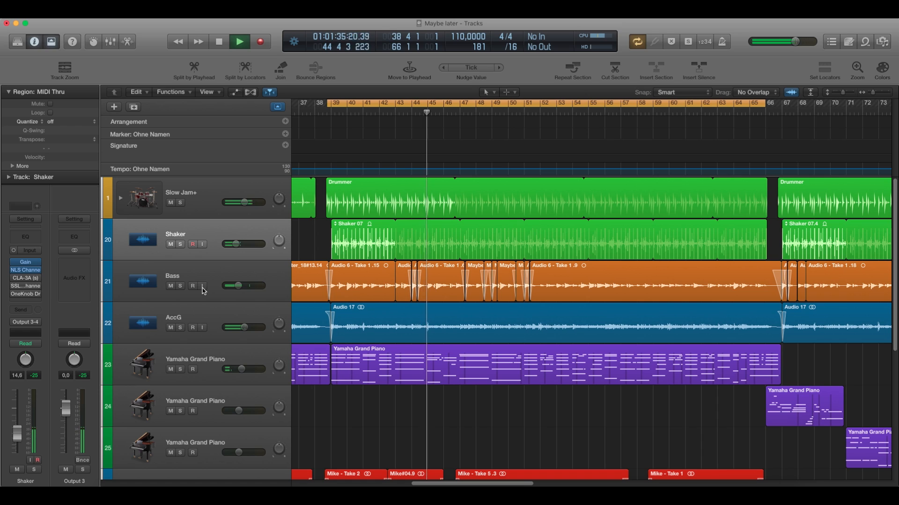
pyautogui.press('space')
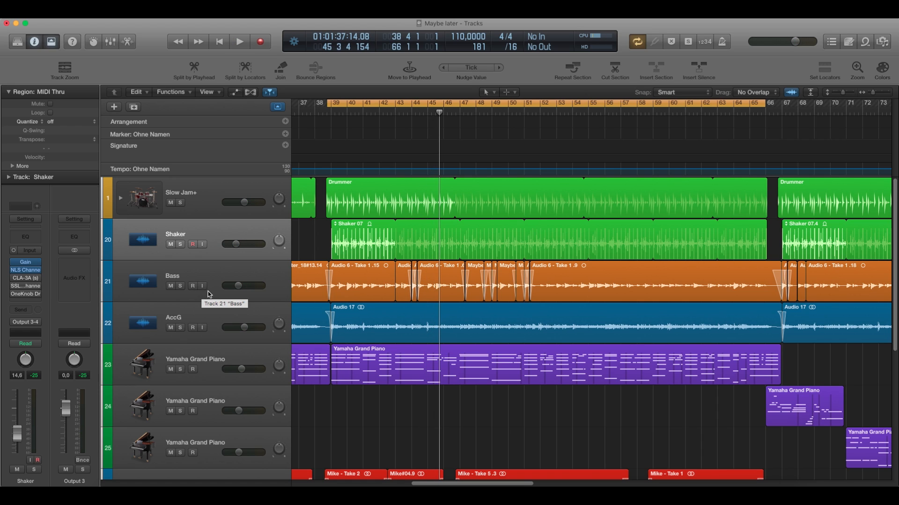
pyautogui.click(26, 279)
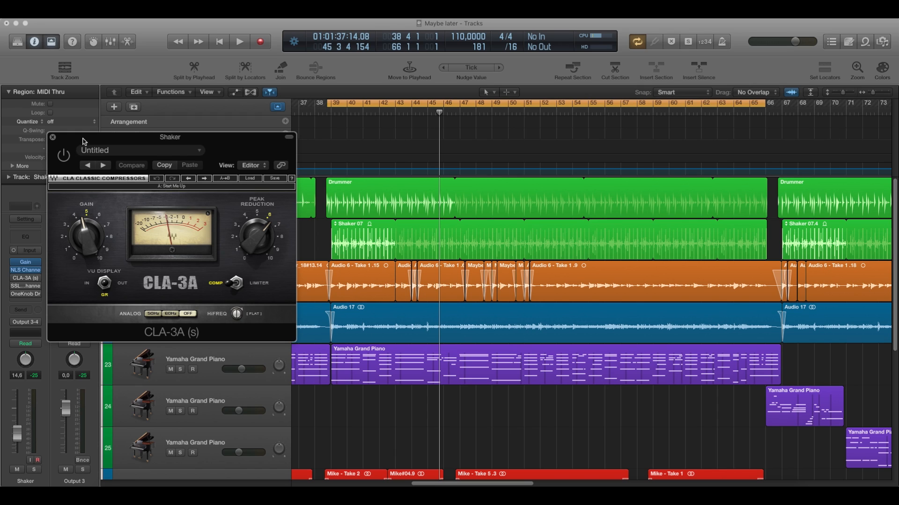
# Switch on the Shaker track's CLA-3A compressor, listen to it during playback and close its window
pyautogui.moveTo(82, 141); pyautogui.dragTo(92, 132)
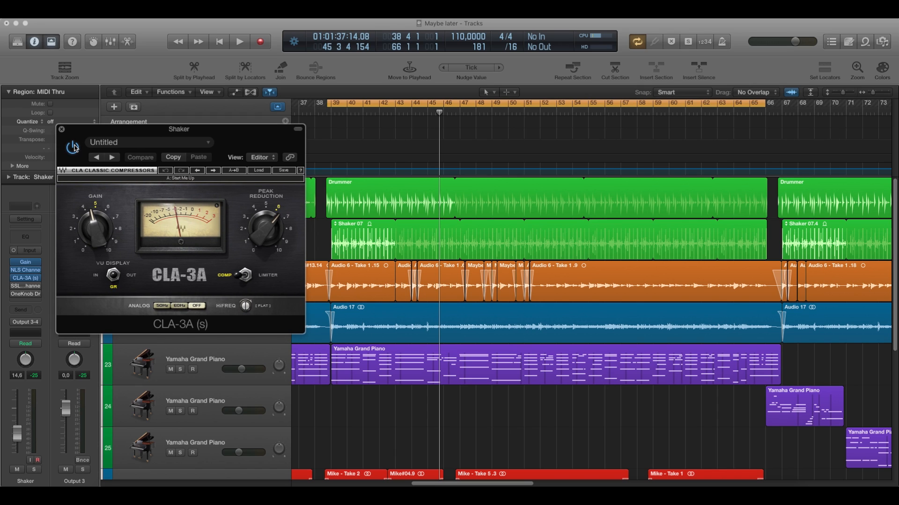
pyautogui.press('space')
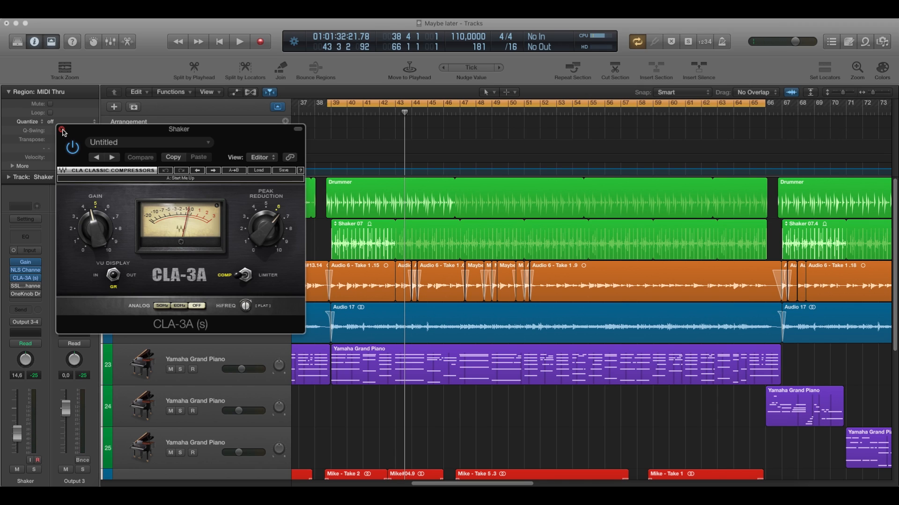
pyautogui.click(62, 130)
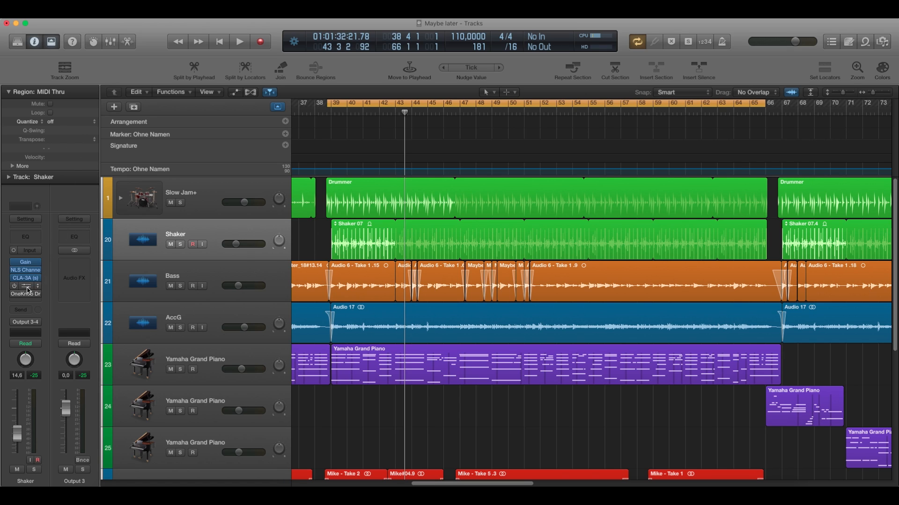
# Open the Shaker track's SSLGChannel, switch it on and listen to its effect during playback
pyautogui.press('space')
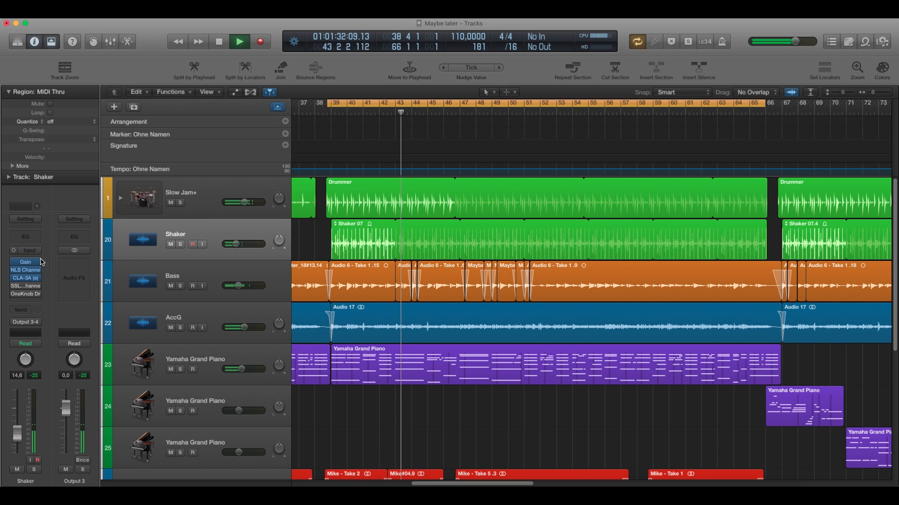
pyautogui.click(26, 287)
pyautogui.press('space')
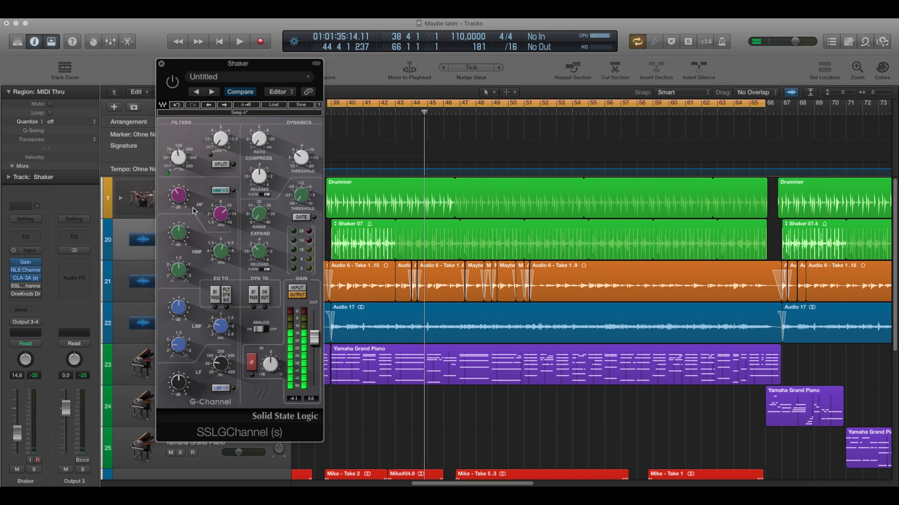
pyautogui.moveTo(202, 176); pyautogui.dragTo(181, 184)
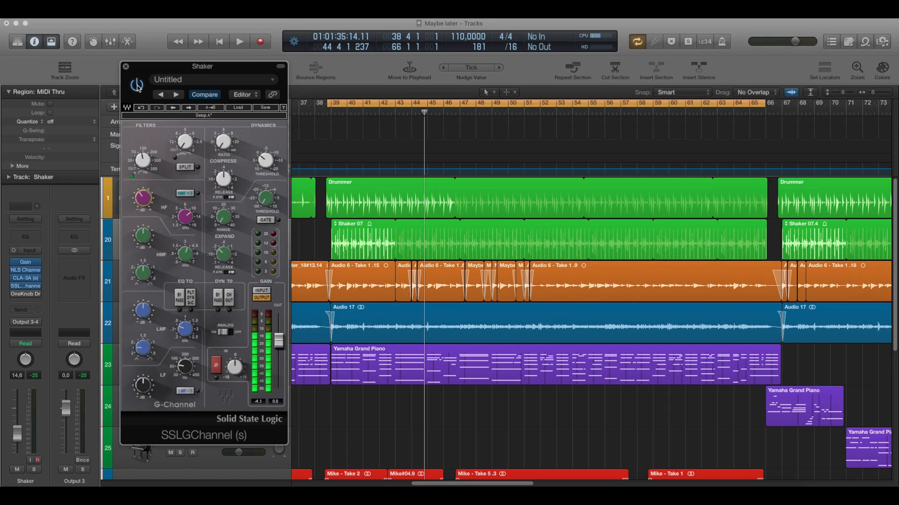
pyautogui.press('space')
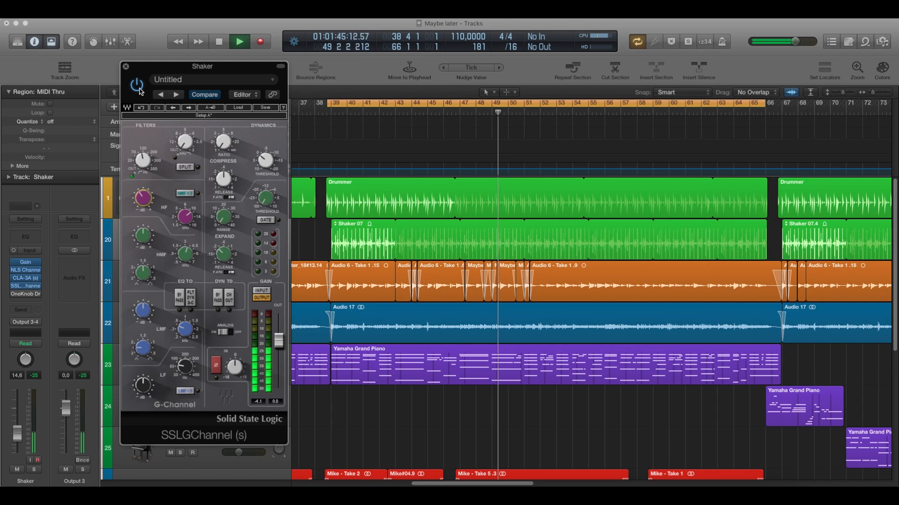
pyautogui.press('space')
# Open the Shaker track's OneKnob Driver beside the SSLGChannel, examine its setting and close both plug-in windows
pyautogui.moveTo(193, 71); pyautogui.dragTo(165, 65)
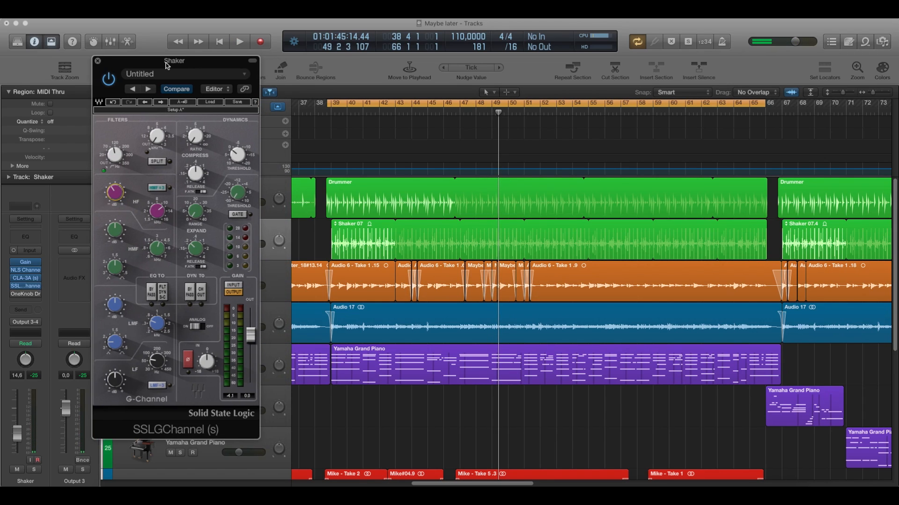
pyautogui.click(24, 294)
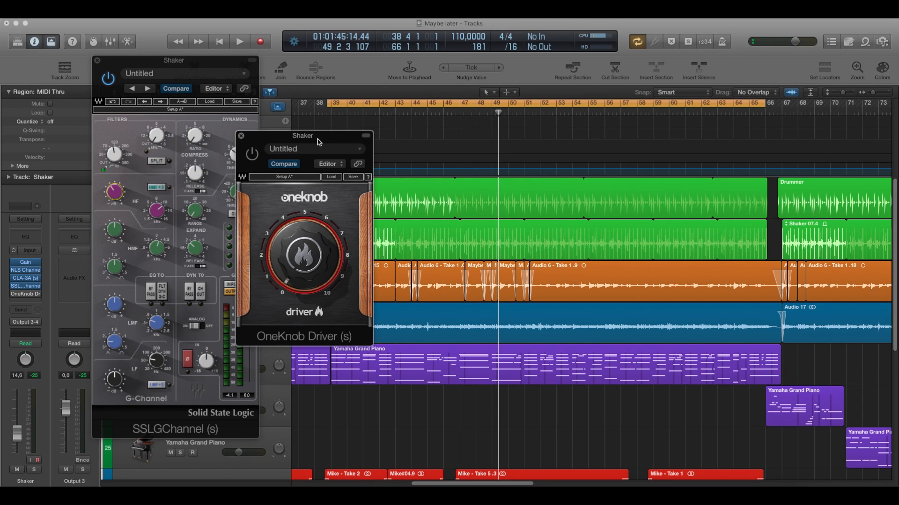
pyautogui.moveTo(317, 142); pyautogui.dragTo(234, 142)
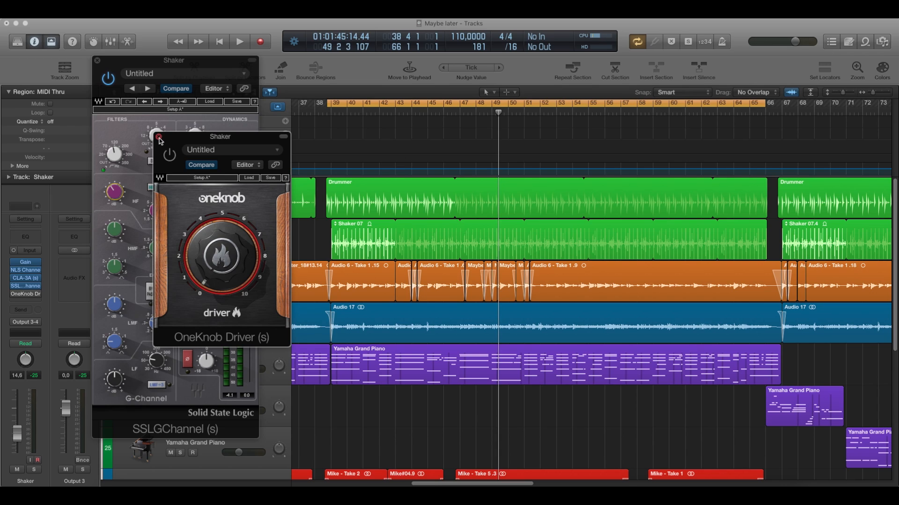
pyautogui.click(98, 61)
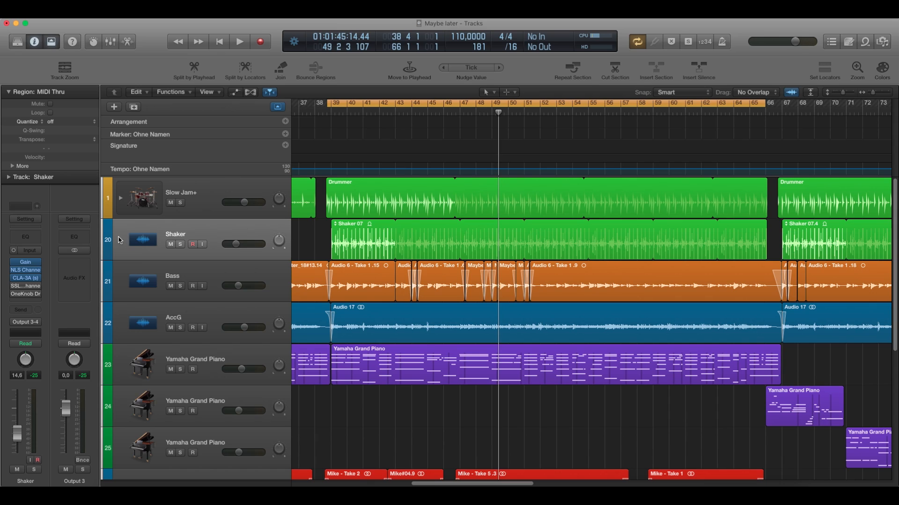
# Play the cycled section and switch on the Shaker track's OneKnob Driver to hear it in the mix
pyautogui.press('space')
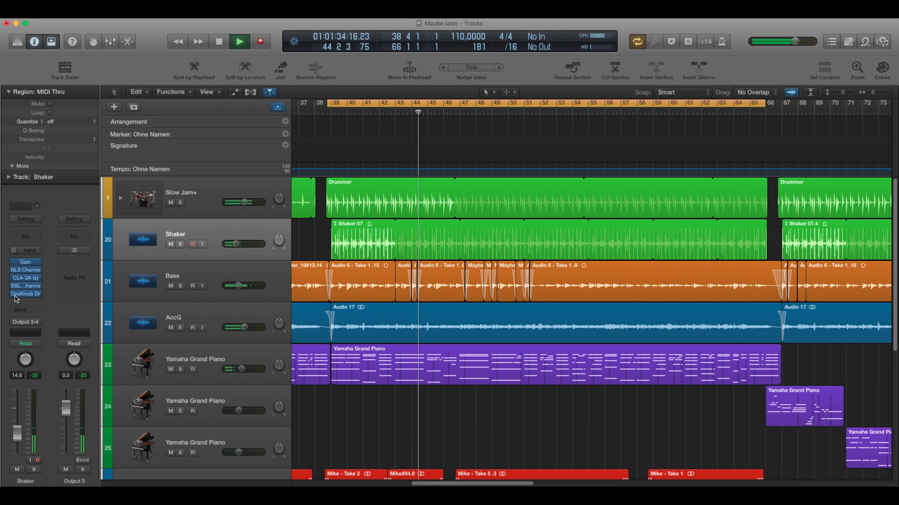
pyautogui.moveTo(16, 288)
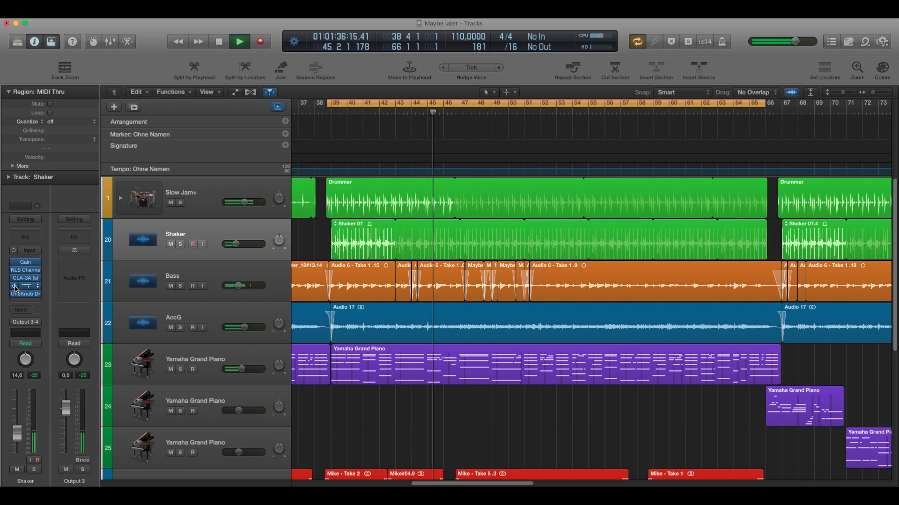